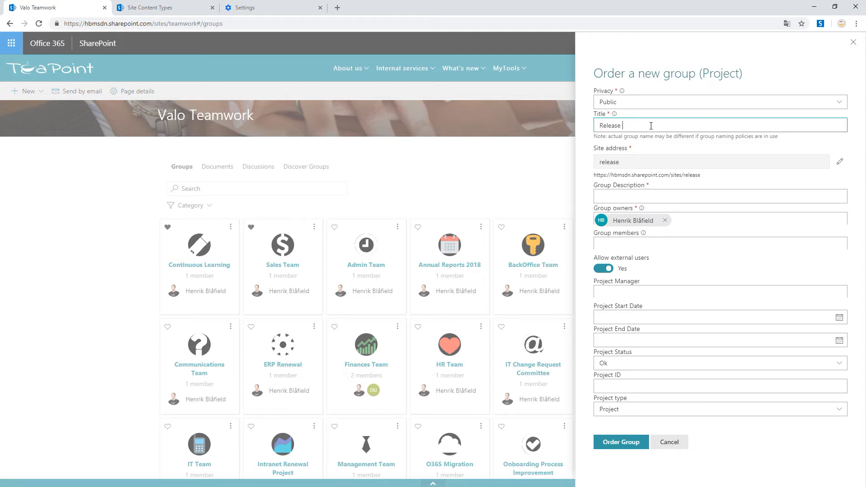
- Complete the new group's title as "Release Video Project" and reuse the same text as the group description
{"action": "type", "text": "Video Project"}
{"action": "key", "text": "ctrl+a"}
{"action": "key", "text": "ctrl+c"}
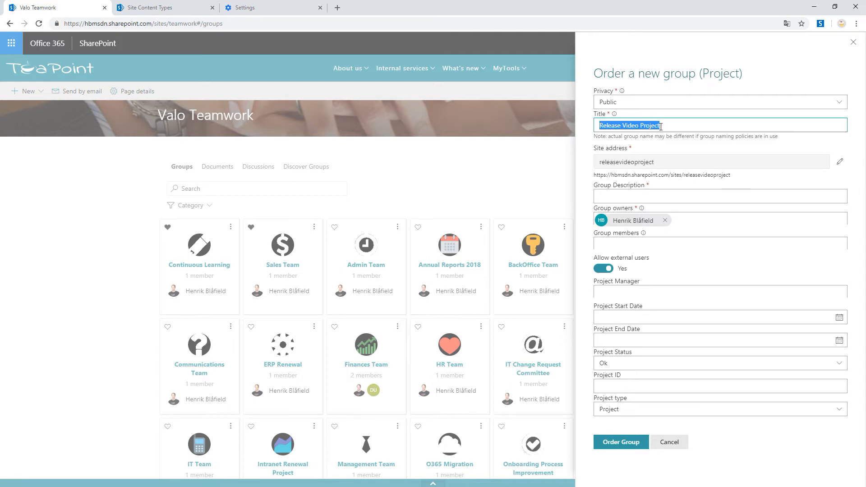
{"action": "left_click", "coordinate": [676, 195]}
{"action": "key", "text": "ctrl+v"}
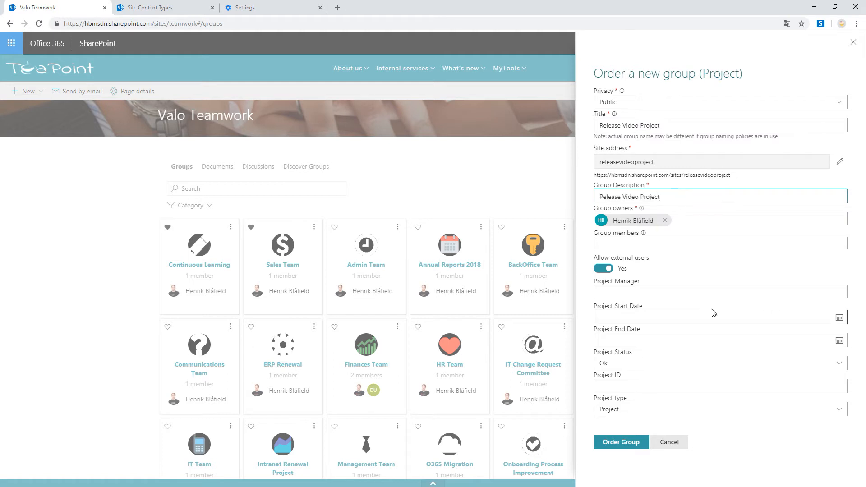
- Assign a project manager from the suggested people and set the project dates to start 2/4/2019 and end 2/10/2019
{"action": "left_click", "coordinate": [673, 294]}
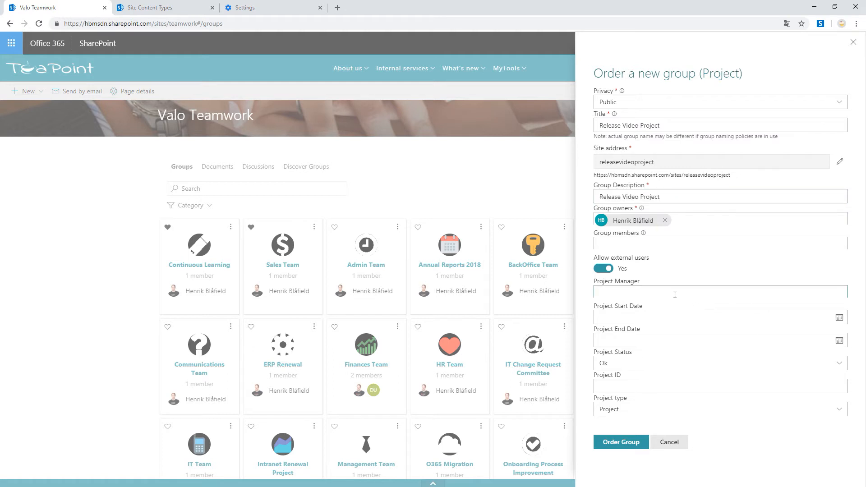
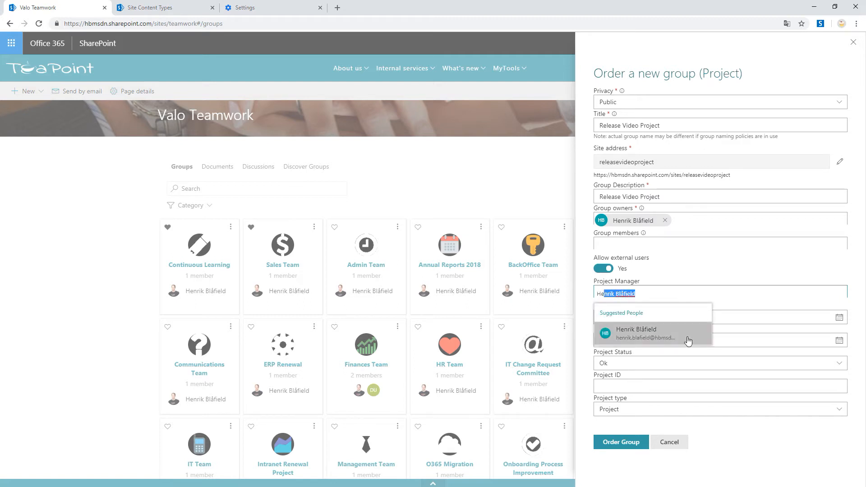
{"action": "left_click", "coordinate": [661, 333]}
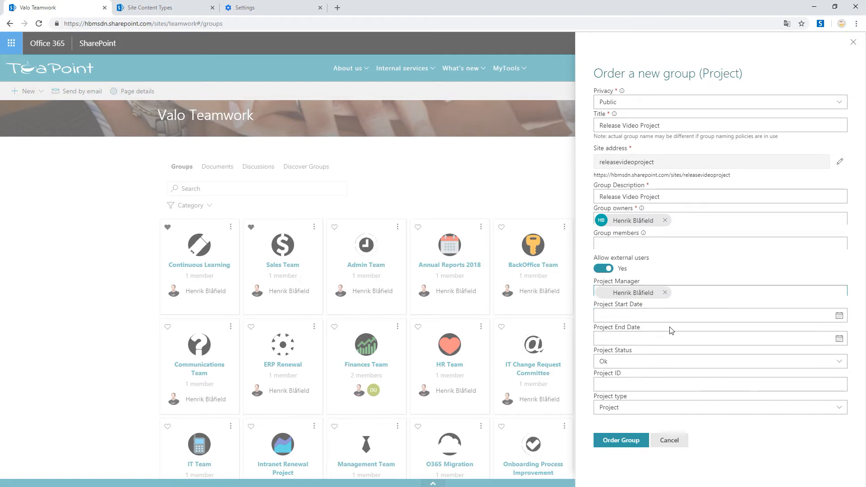
{"action": "left_click", "coordinate": [664, 316]}
{"action": "left_click", "coordinate": [606, 374]}
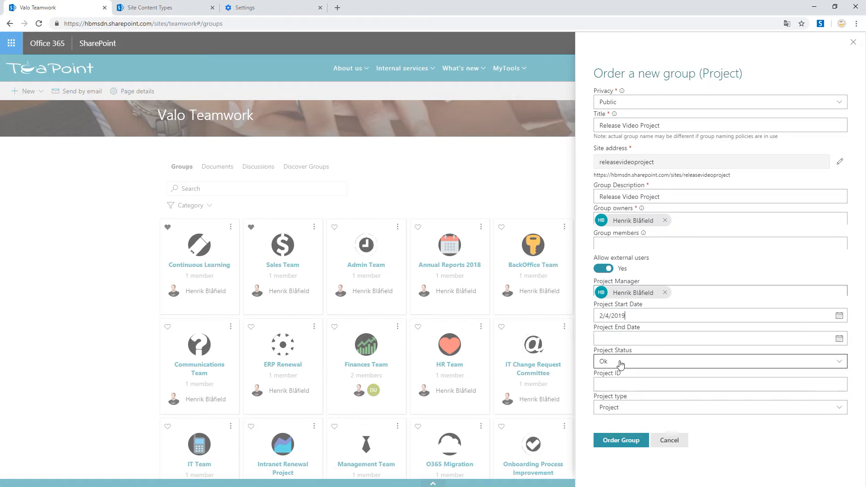
{"action": "left_click", "coordinate": [650, 338]}
{"action": "left_click", "coordinate": [682, 398]}
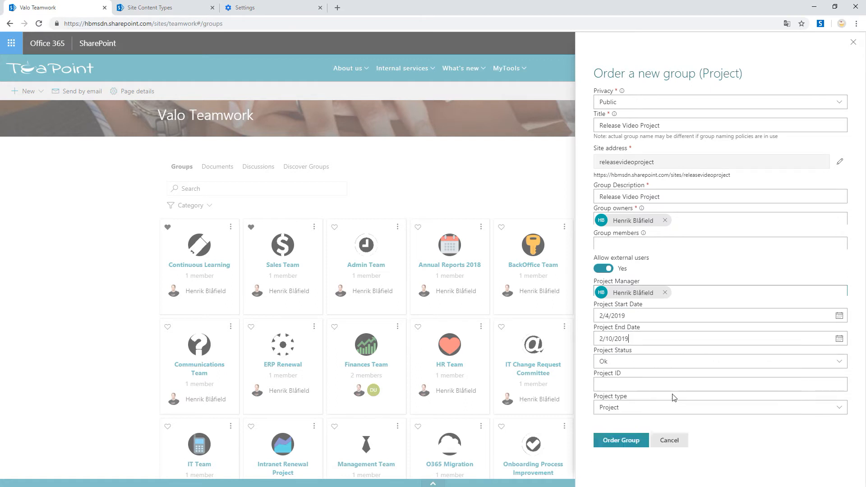
- Enter afdfdafdsa as the project ID, choose Consulting as the project type, and order the group
{"action": "left_click", "coordinate": [637, 385]}
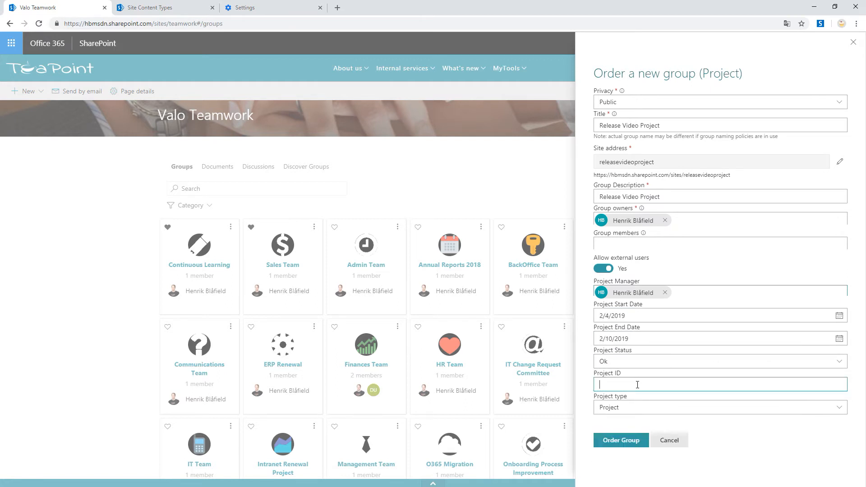
{"action": "type", "text": "afdfdafdsa"}
{"action": "left_click", "coordinate": [640, 409]}
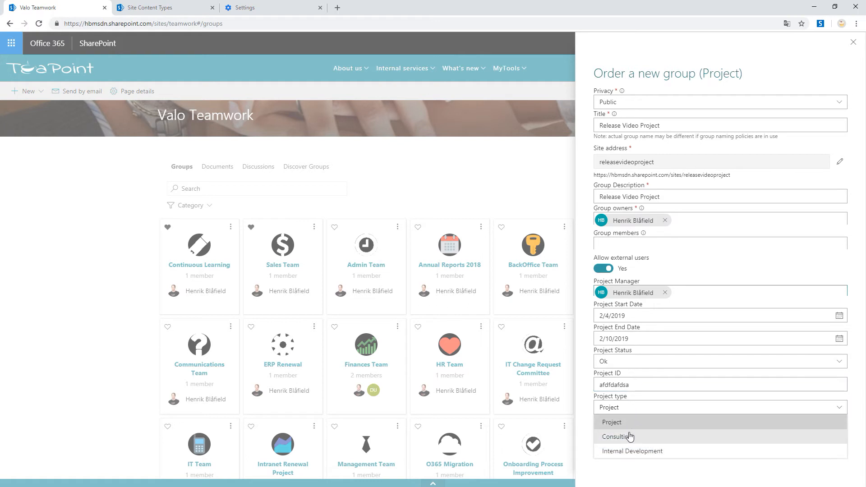
{"action": "left_click", "coordinate": [630, 436]}
{"action": "left_click", "coordinate": [627, 441]}
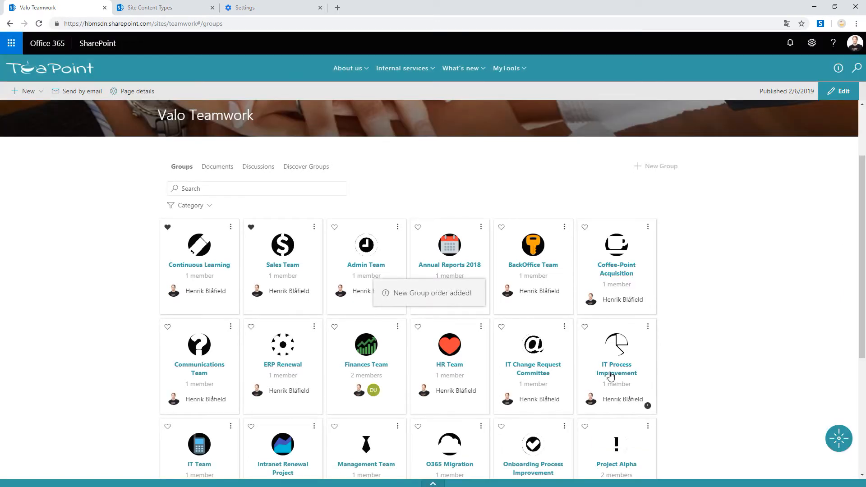
{"action": "left_click", "coordinate": [650, 169]}
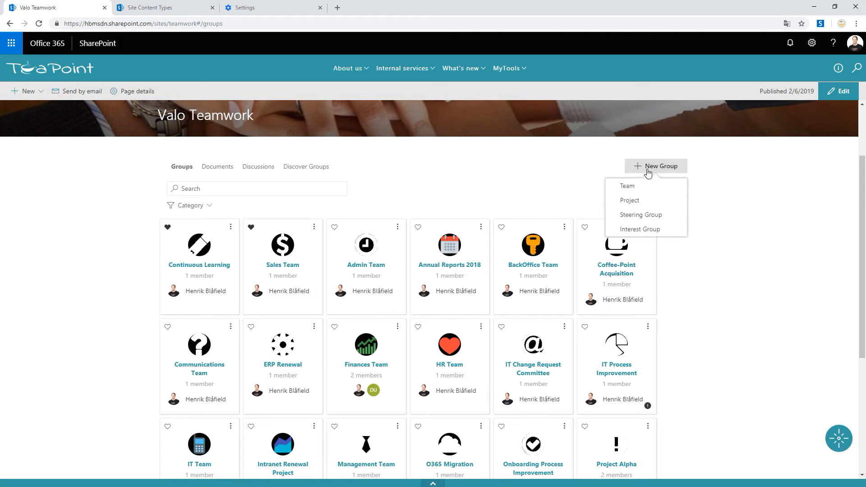
{"action": "left_click", "coordinate": [541, 168]}
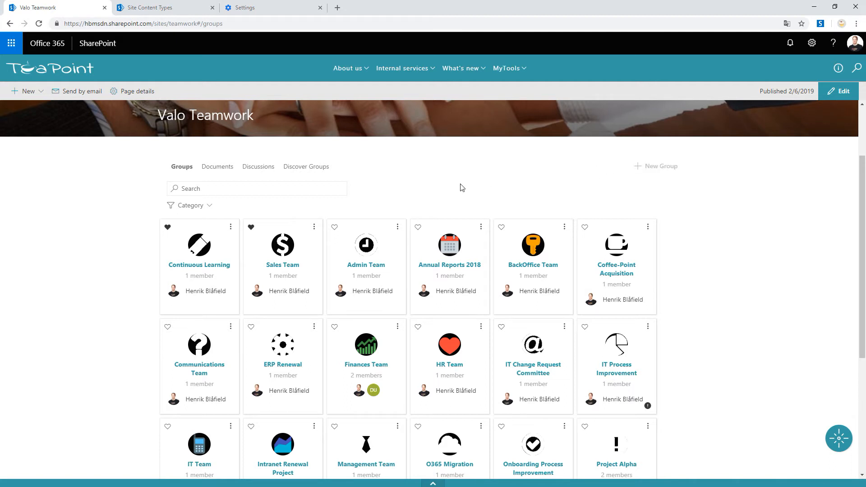
- Filter the groups list to the Project category and to projects managed by a chosen person
{"action": "left_click", "coordinate": [212, 209]}
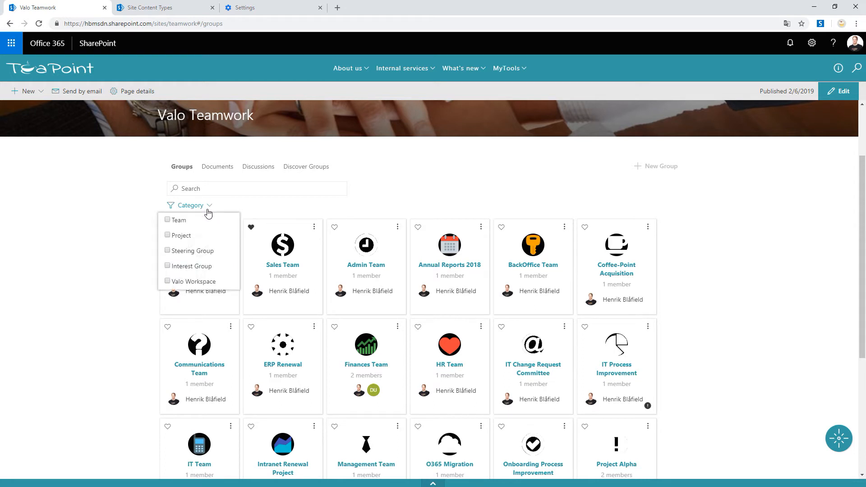
{"action": "left_click", "coordinate": [167, 235]}
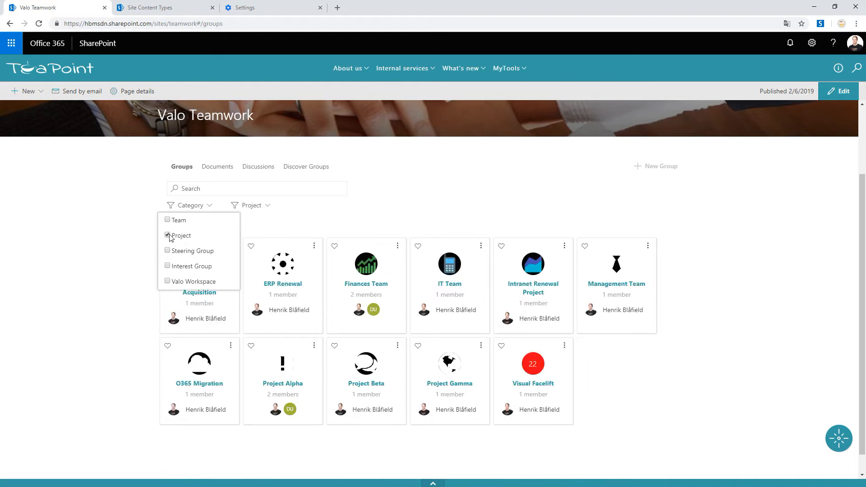
{"action": "left_click", "coordinate": [267, 206]}
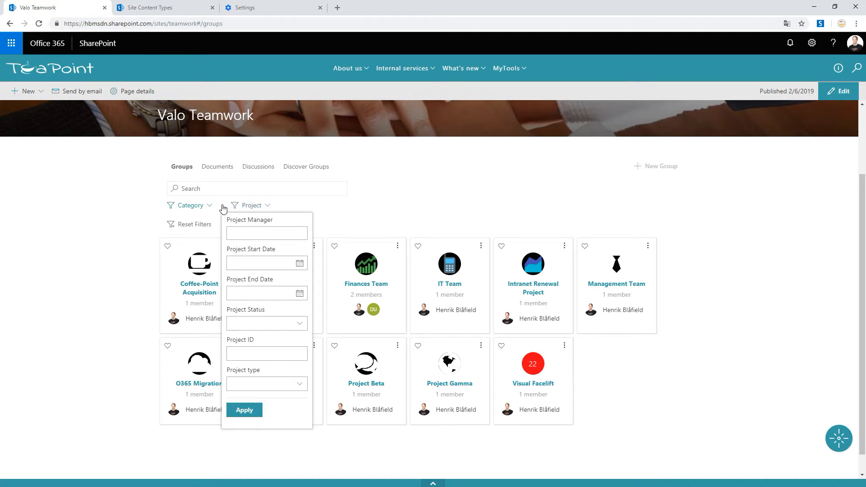
{"action": "left_click", "coordinate": [256, 234]}
{"action": "type", "text": "he"}
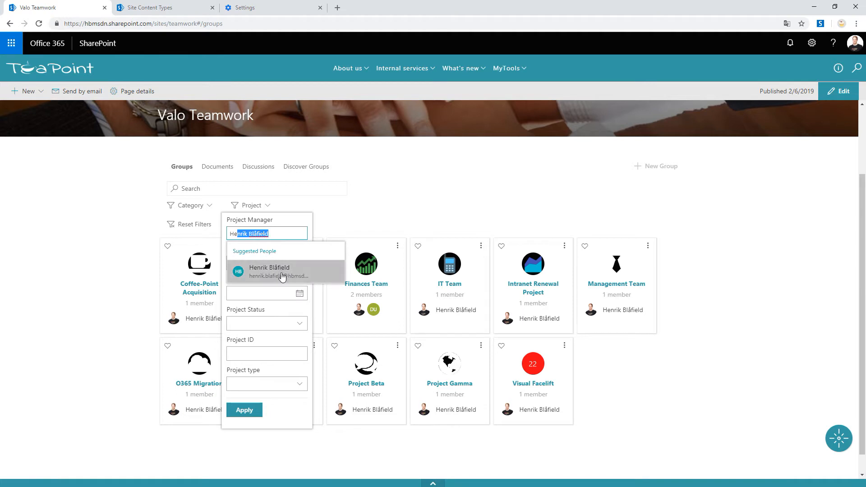
{"action": "left_click", "coordinate": [283, 281]}
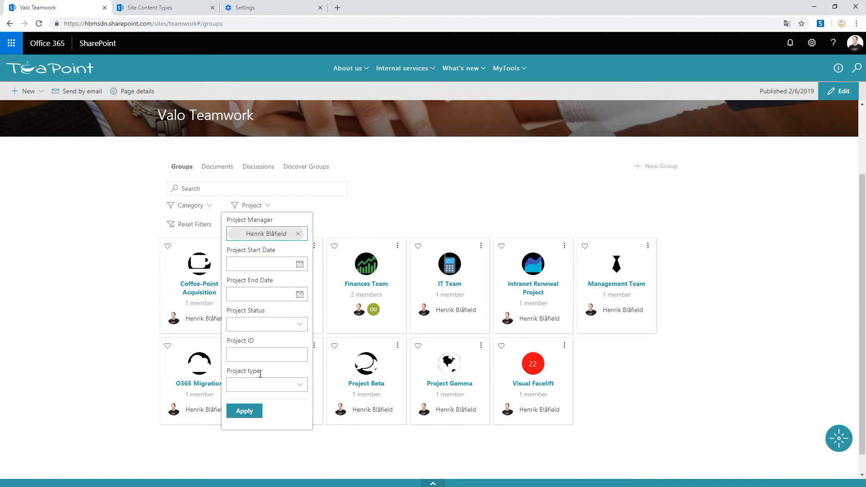
{"action": "left_click", "coordinate": [251, 414]}
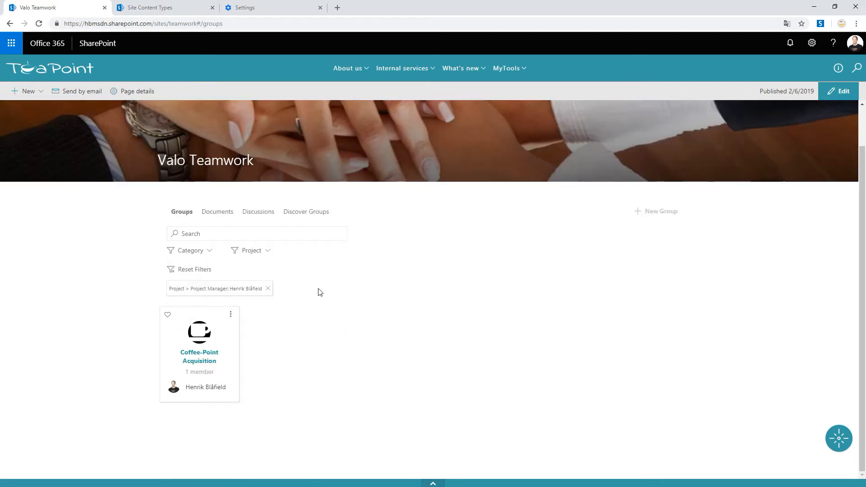
- Clear the project manager and category filters and show only groups in the Team category
{"action": "left_click", "coordinate": [269, 291]}
{"action": "left_click", "coordinate": [208, 269]}
{"action": "left_click", "coordinate": [210, 252]}
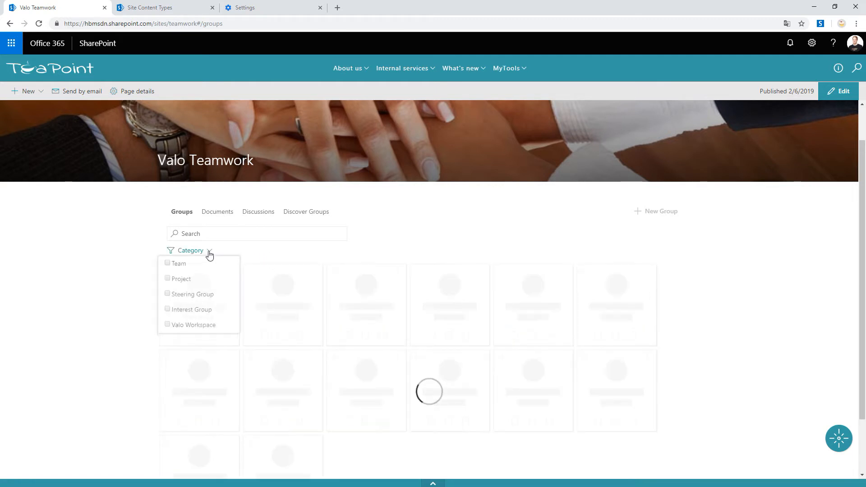
{"action": "left_click", "coordinate": [168, 266]}
- Filter the Team groups by a chosen team leader, and remove that team leader filter again
{"action": "left_click", "coordinate": [251, 251]}
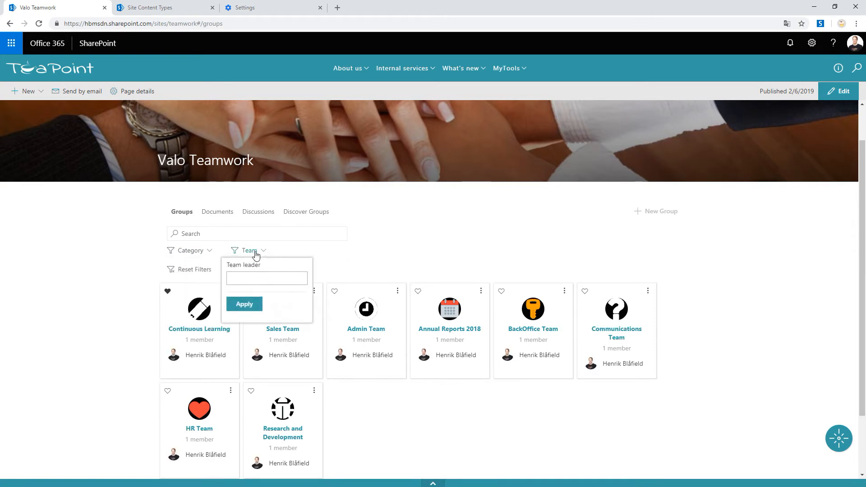
{"action": "left_click", "coordinate": [250, 276]}
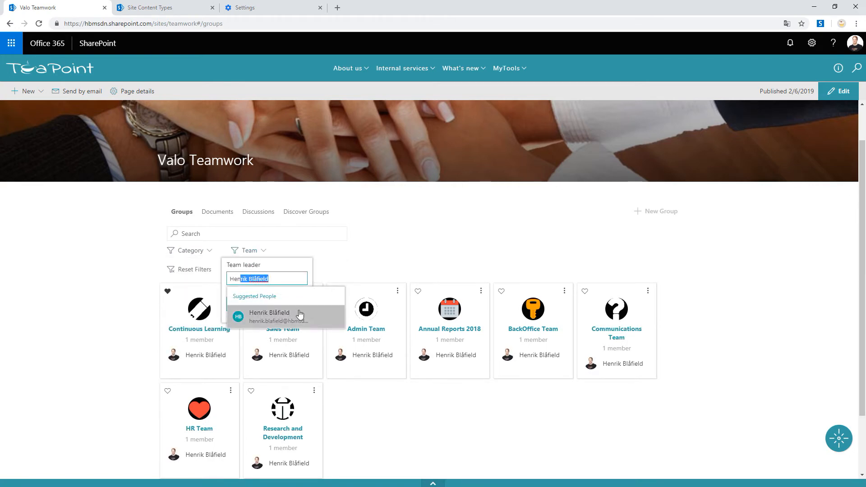
{"action": "left_click", "coordinate": [300, 314]}
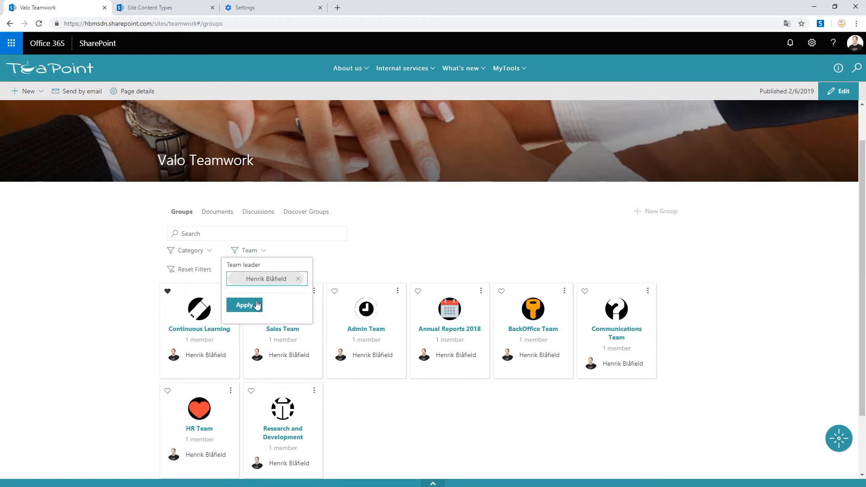
{"action": "left_click", "coordinate": [252, 306]}
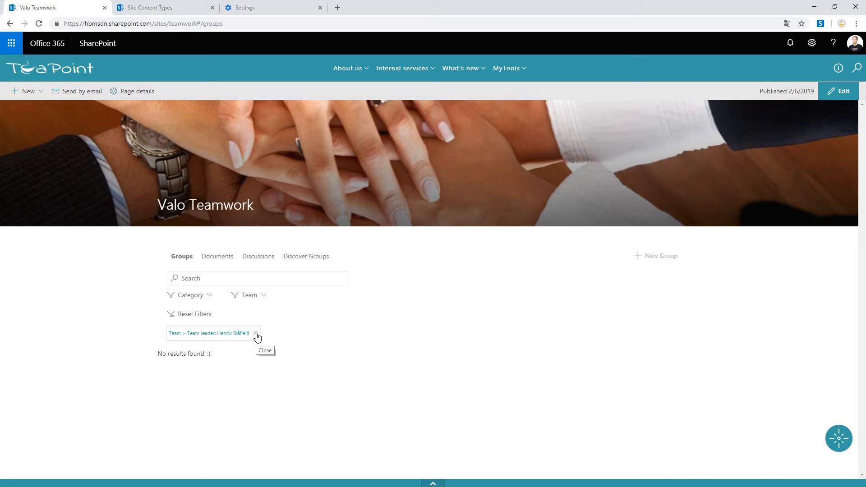
{"action": "left_click", "coordinate": [256, 334]}
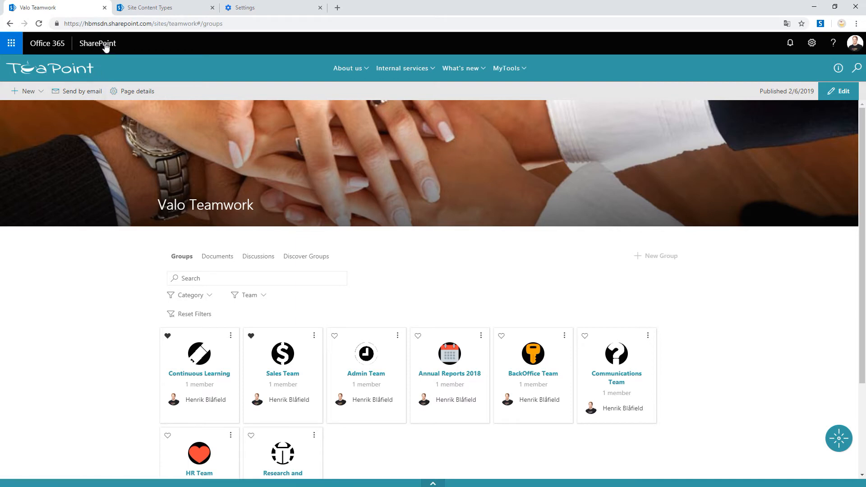
- Open the Project Group Metadata content type from the Valo group of the admin site's content types
{"action": "left_click", "coordinate": [147, 9]}
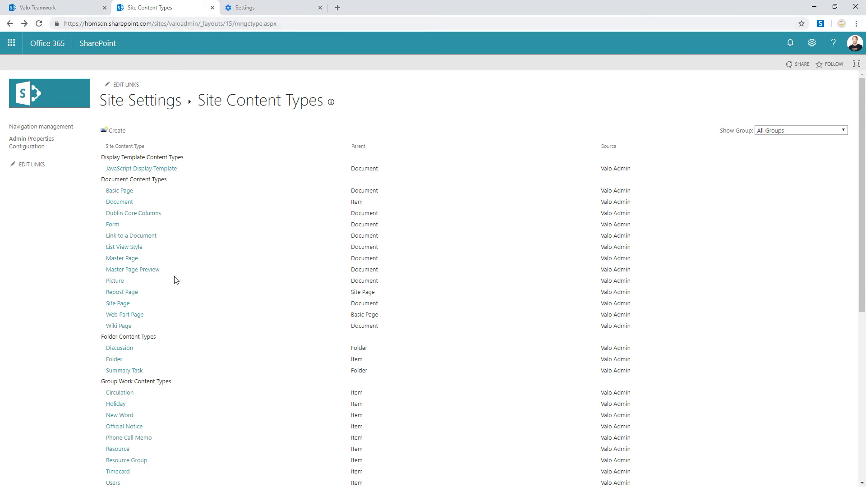
{"action": "scroll", "coordinate": [175, 280], "scroll_direction": "down", "scroll_amount": 3}
{"action": "scroll", "coordinate": [164, 307], "scroll_direction": "down", "scroll_amount": 3}
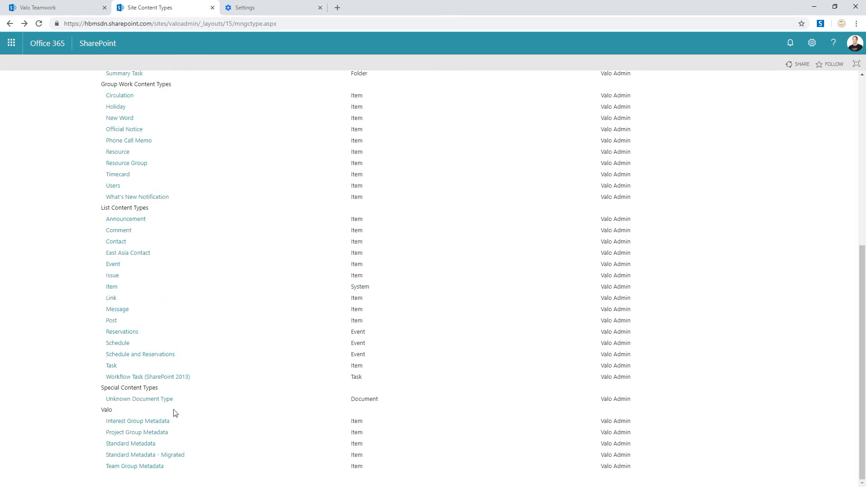
{"action": "left_click", "coordinate": [155, 434]}
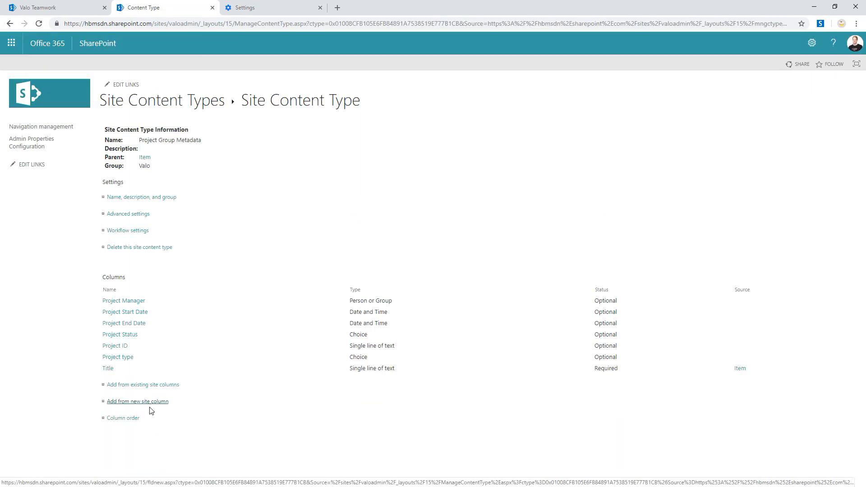
- Add a new Yes/No site column named "Is Project Active" to the Project Group Metadata content type
{"action": "left_click", "coordinate": [147, 402]}
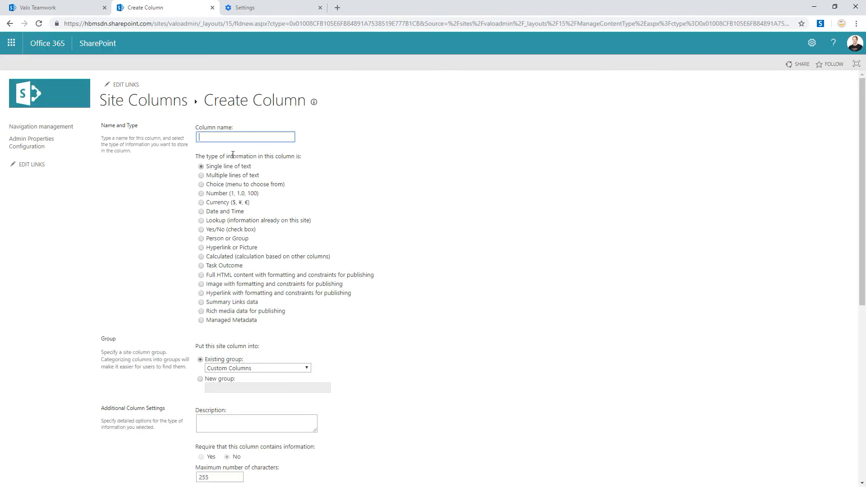
{"action": "type", "text": "Is Project Active"}
{"action": "left_click", "coordinate": [201, 230]}
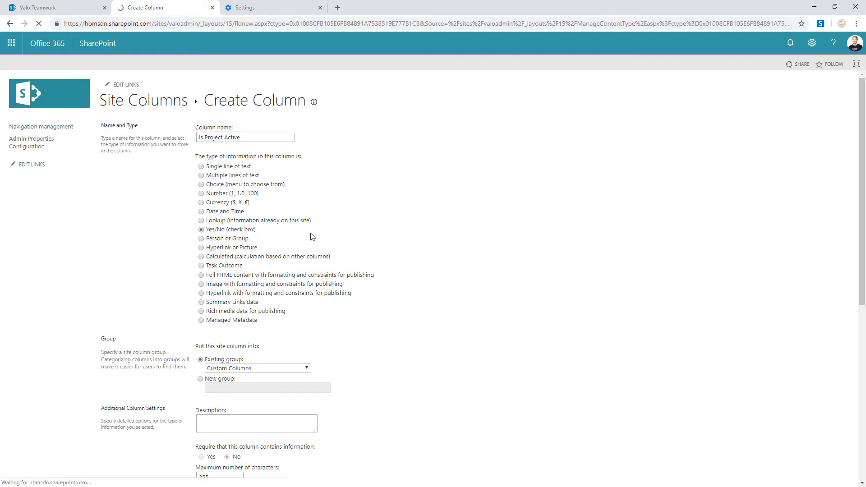
{"action": "scroll", "coordinate": [347, 261], "scroll_direction": "down", "scroll_amount": 5}
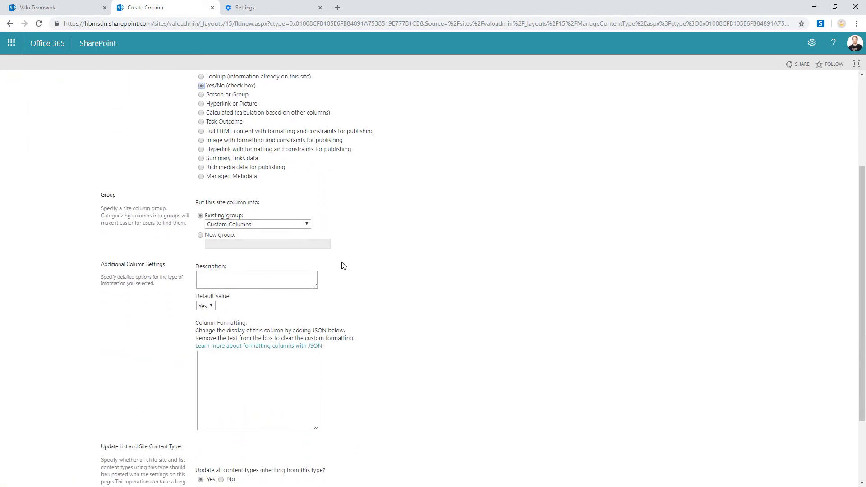
{"action": "left_click", "coordinate": [793, 437]}
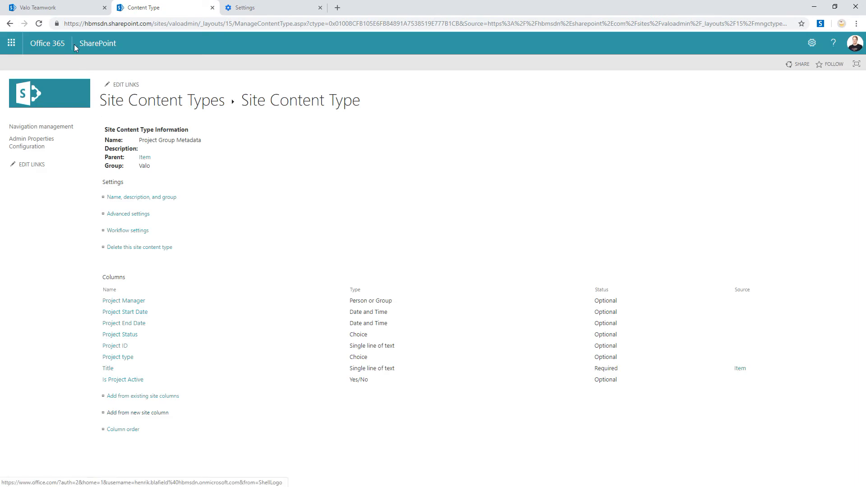
- Return to the Valo Teamwork page, show only Project groups, and open the metadata filters for projects
{"action": "left_click", "coordinate": [64, 12]}
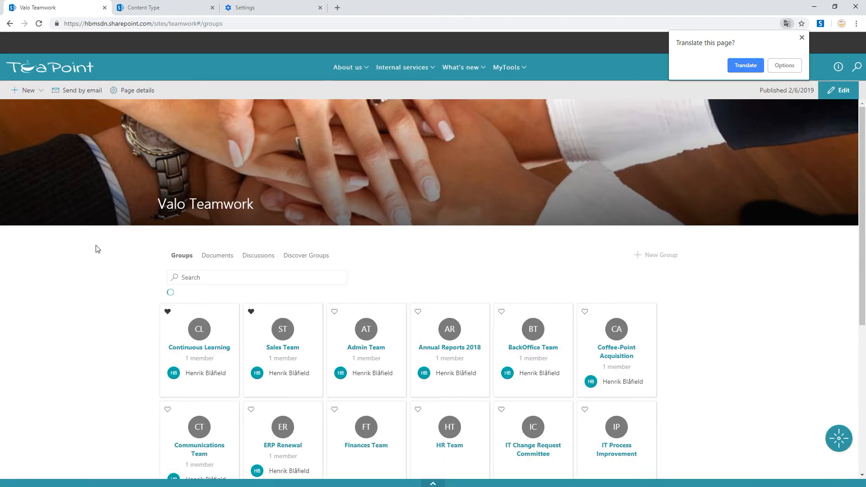
{"action": "scroll", "coordinate": [97, 247], "scroll_direction": "down", "scroll_amount": 2}
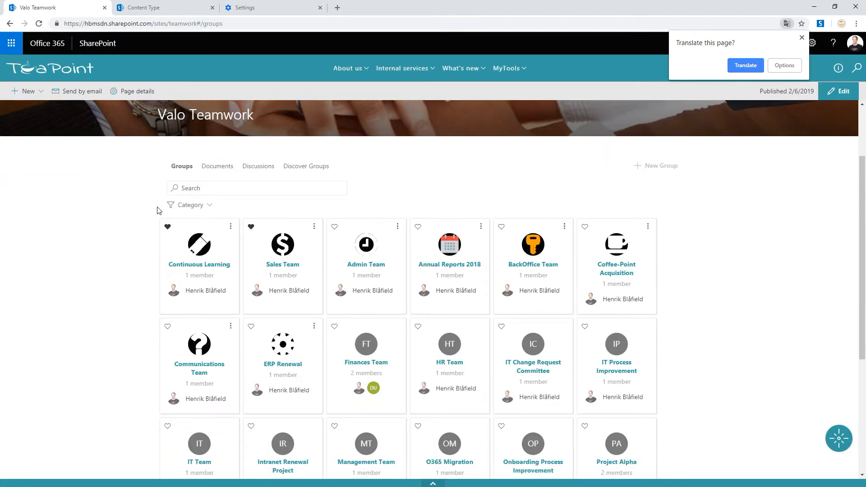
{"action": "left_click", "coordinate": [206, 205]}
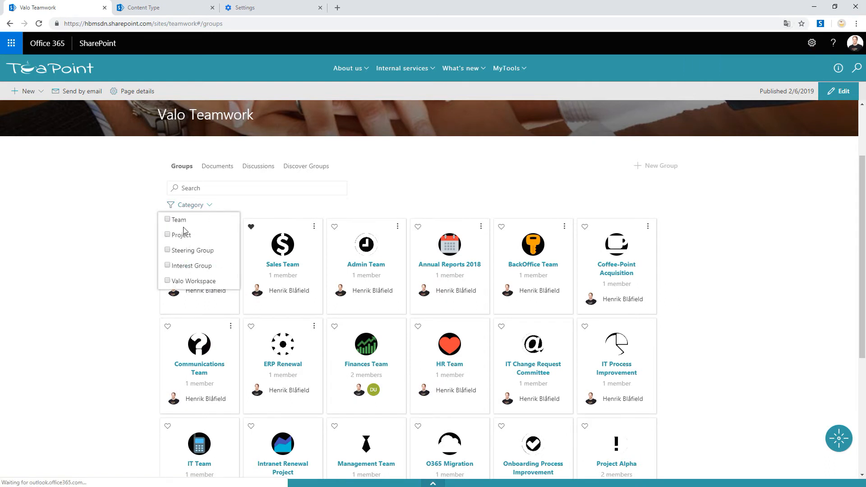
{"action": "left_click", "coordinate": [168, 235]}
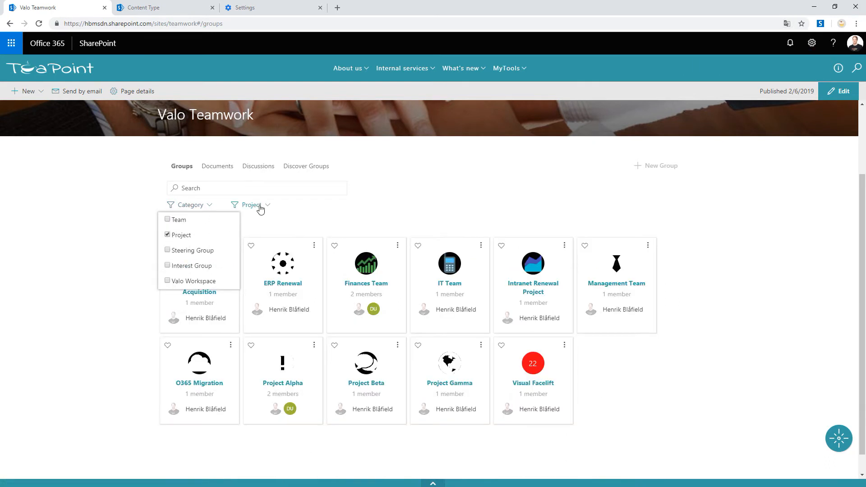
{"action": "left_click", "coordinate": [260, 206]}
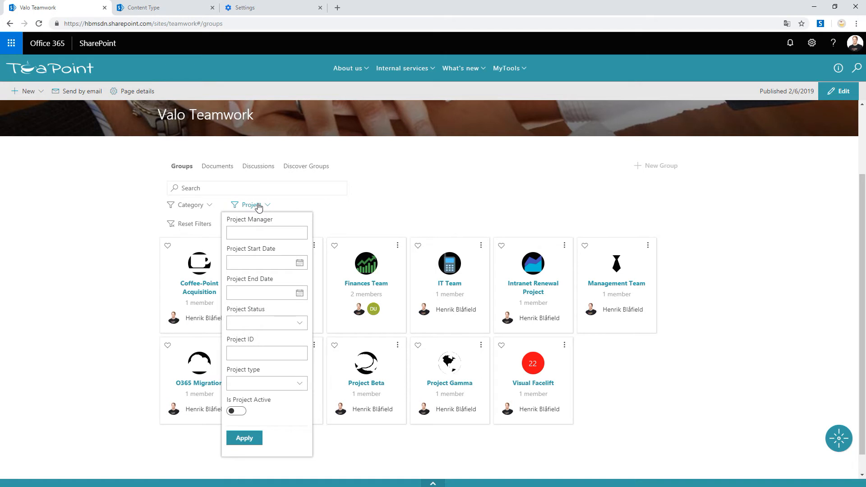
- Try the Is Project Active toggle in the project filters by switching it on and back off
{"action": "left_click", "coordinate": [274, 232]}
{"action": "left_click", "coordinate": [236, 413]}
{"action": "left_click", "coordinate": [237, 412]}
{"action": "key", "text": "alt+Tab"}
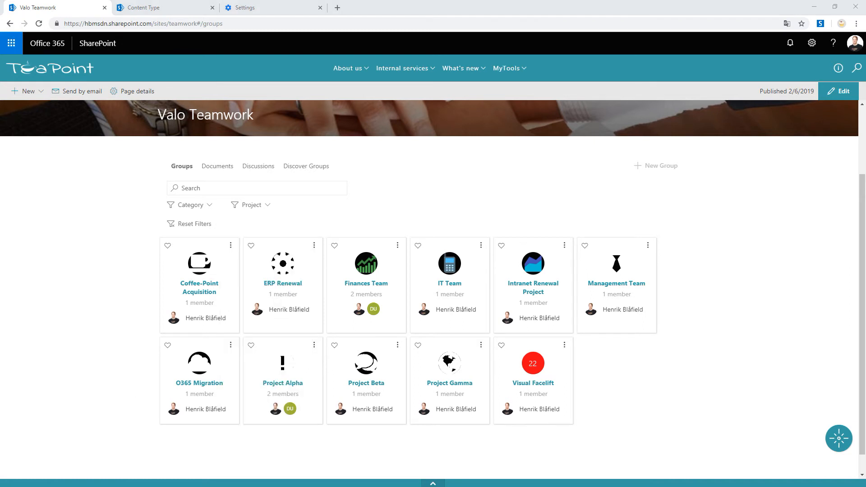